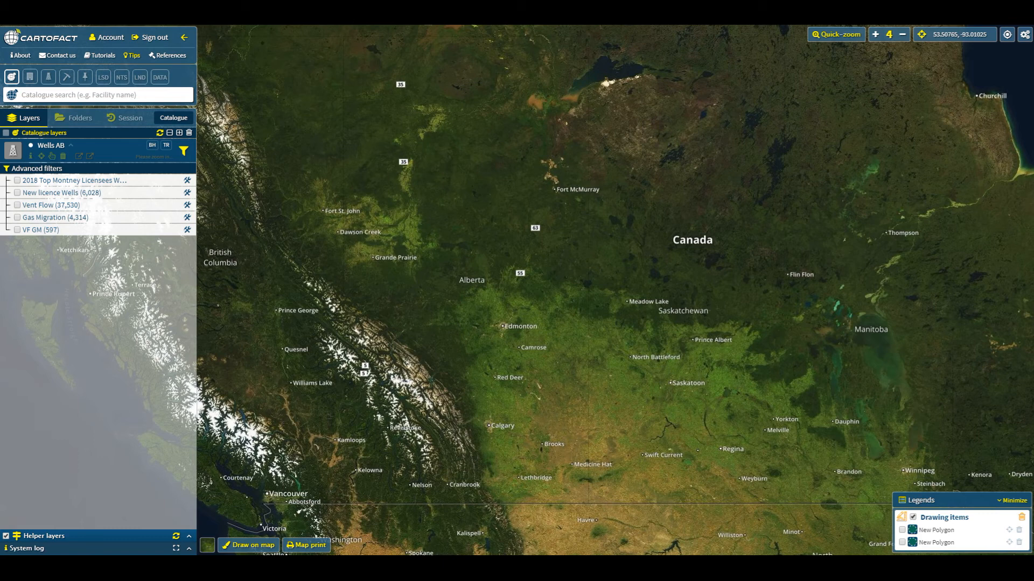
Zoom the map to the saved Nexen Long Lake location and turn on the Wells AB layer
click(832, 35)
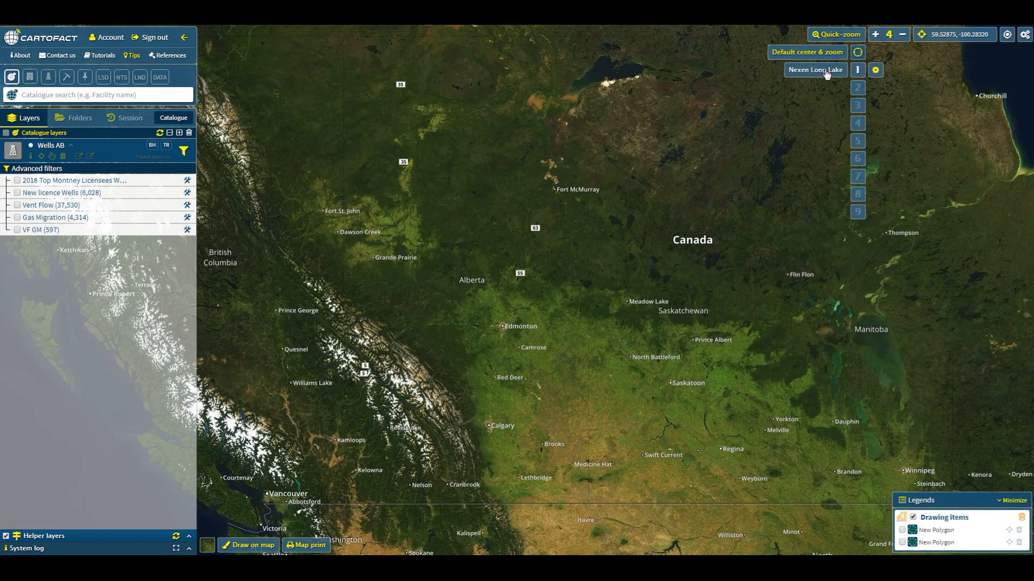
click(827, 73)
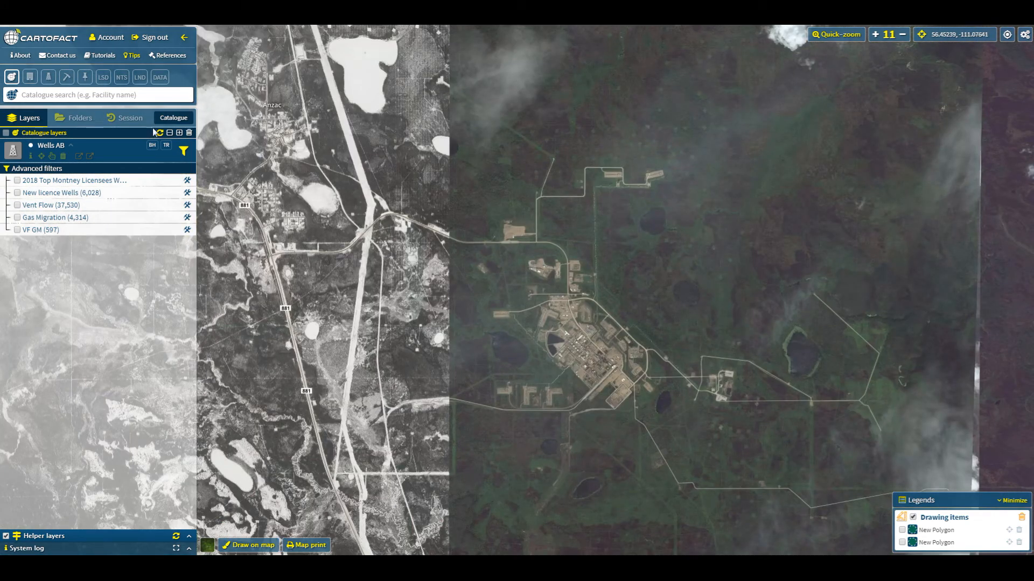
click(12, 155)
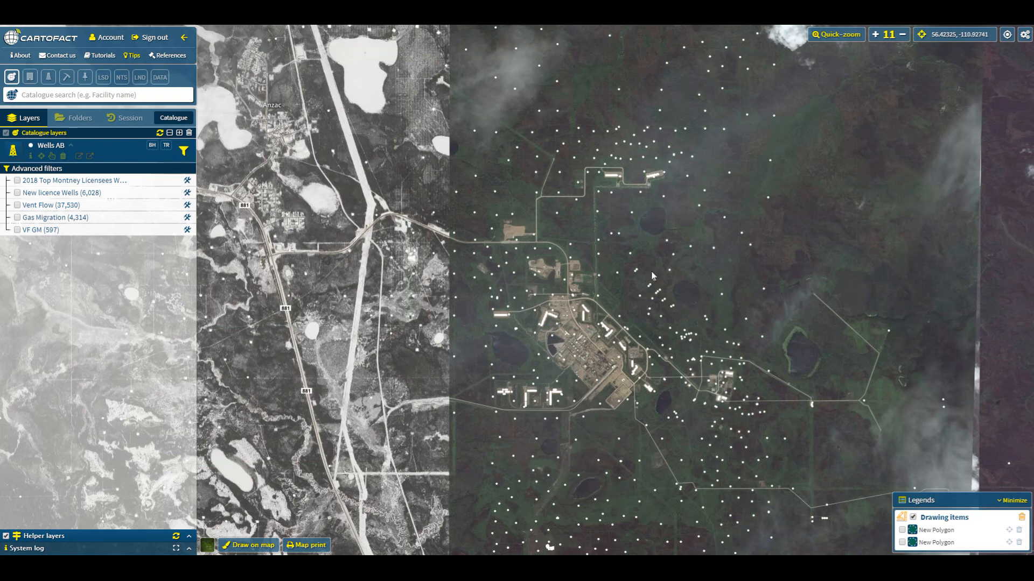
drag(652, 270, 658, 255)
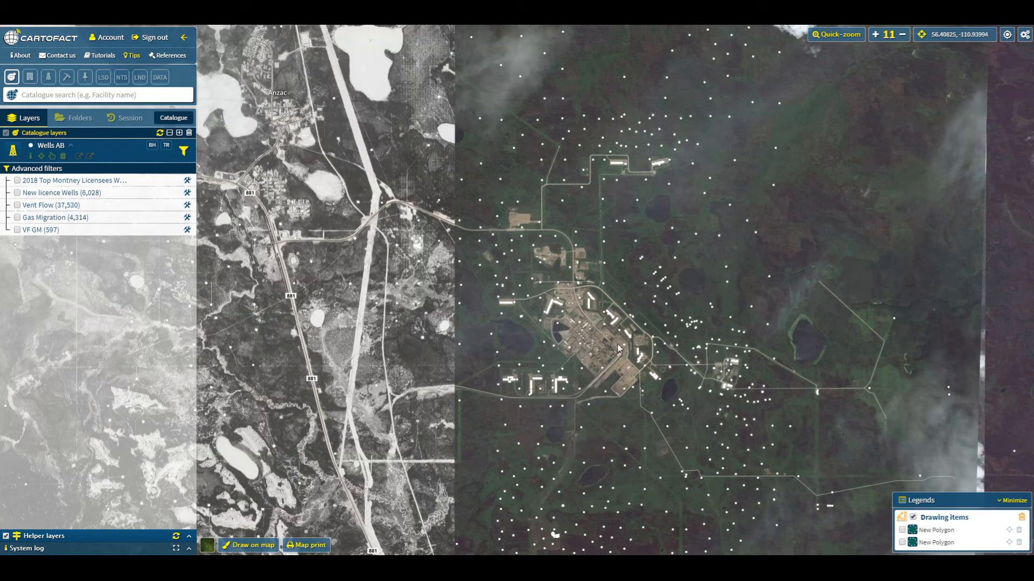
Start a new area filter on the Wells AB layer and choose to draw its geometry on the map
click(184, 151)
drag(558, 153, 299, 150)
click(155, 243)
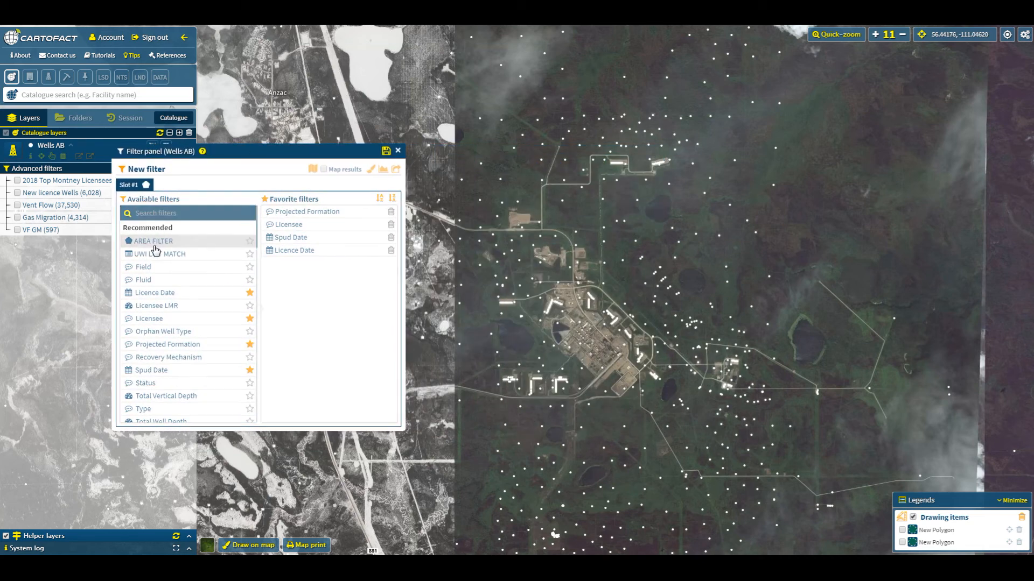
click(188, 334)
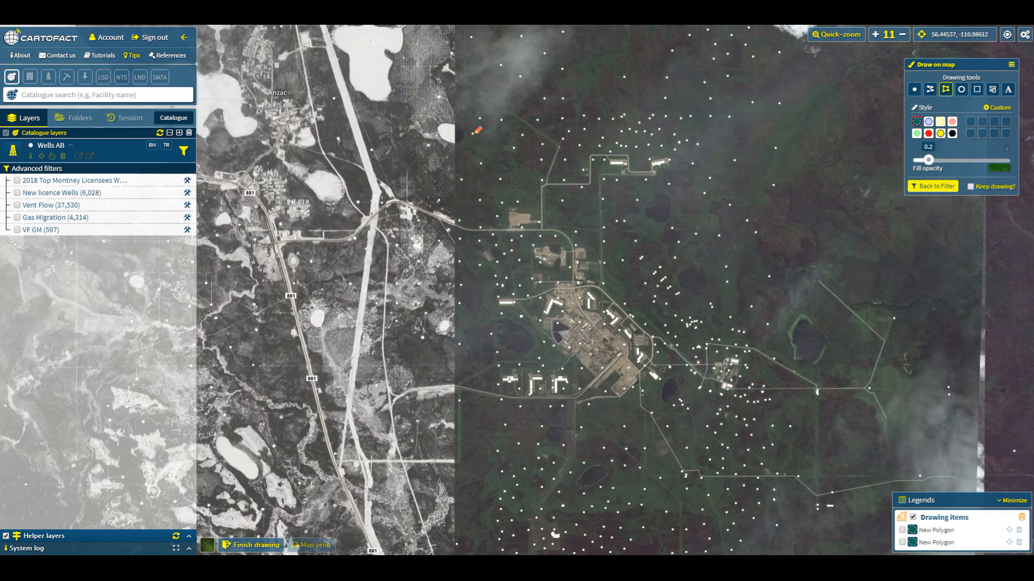
Draw a four-sided polygon of about 30.7 km² around the Long Lake facility and its well pads
click(476, 133)
click(720, 132)
click(728, 168)
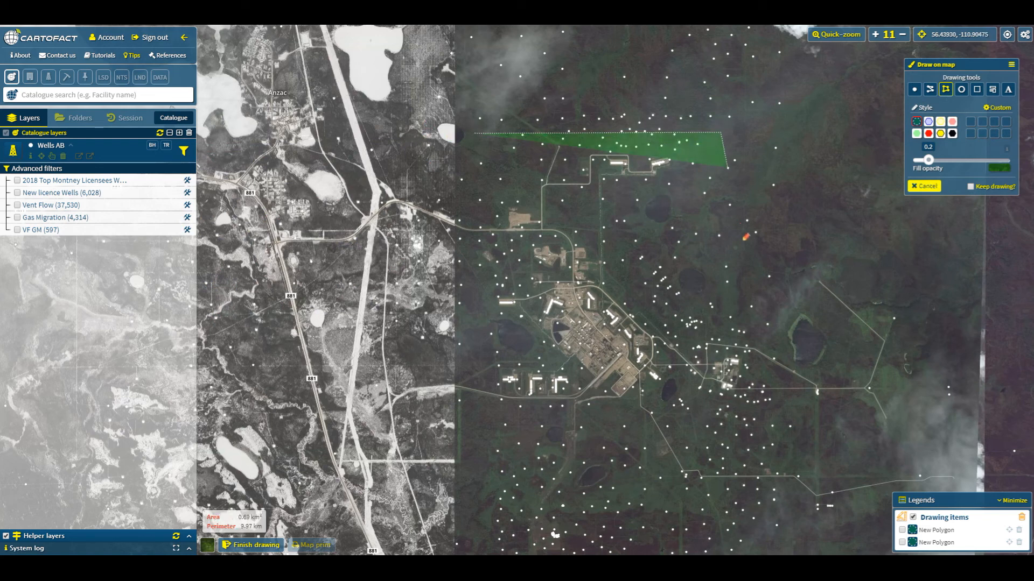
click(774, 421)
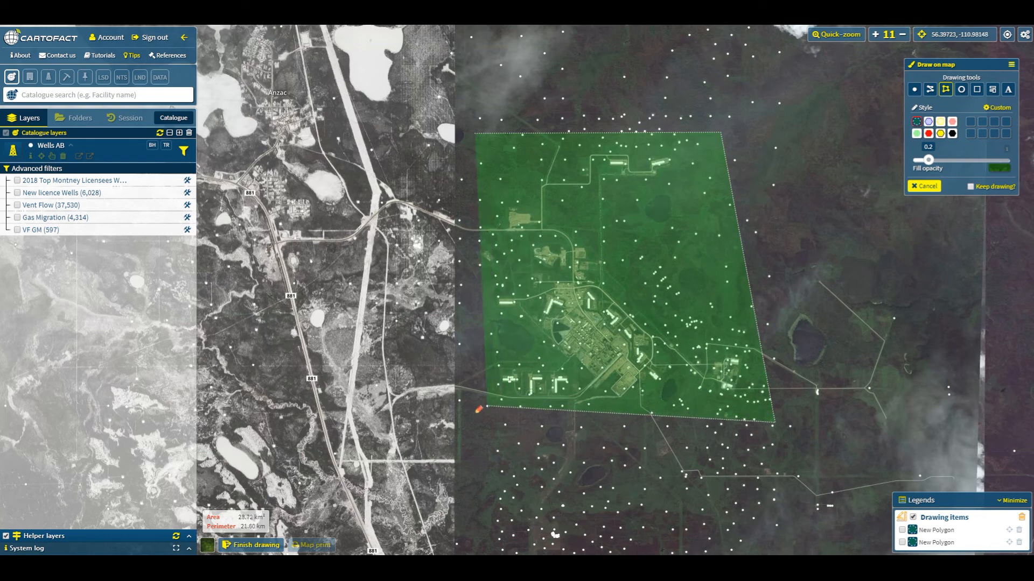
double_click(472, 419)
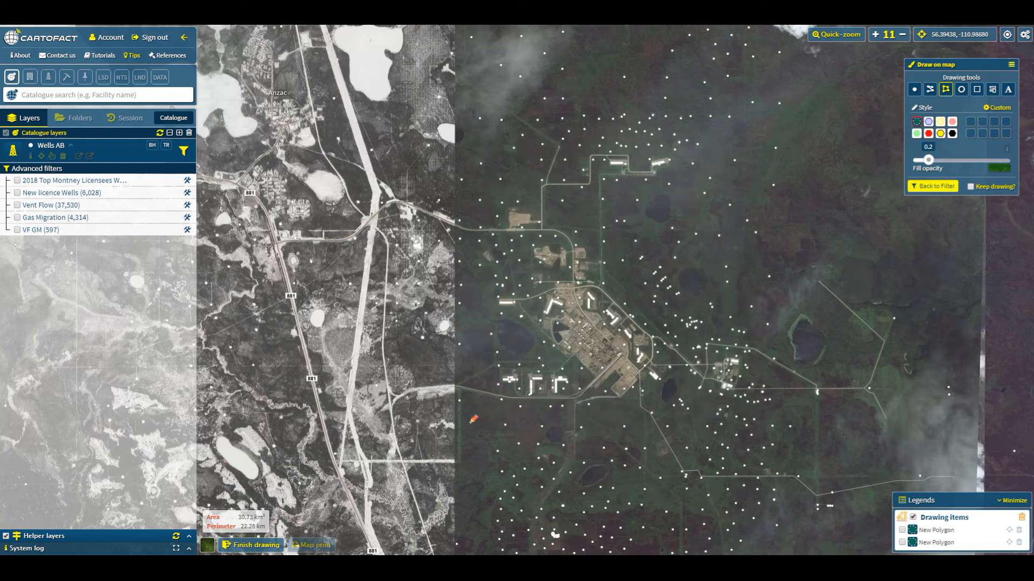
drag(632, 171, 539, 183)
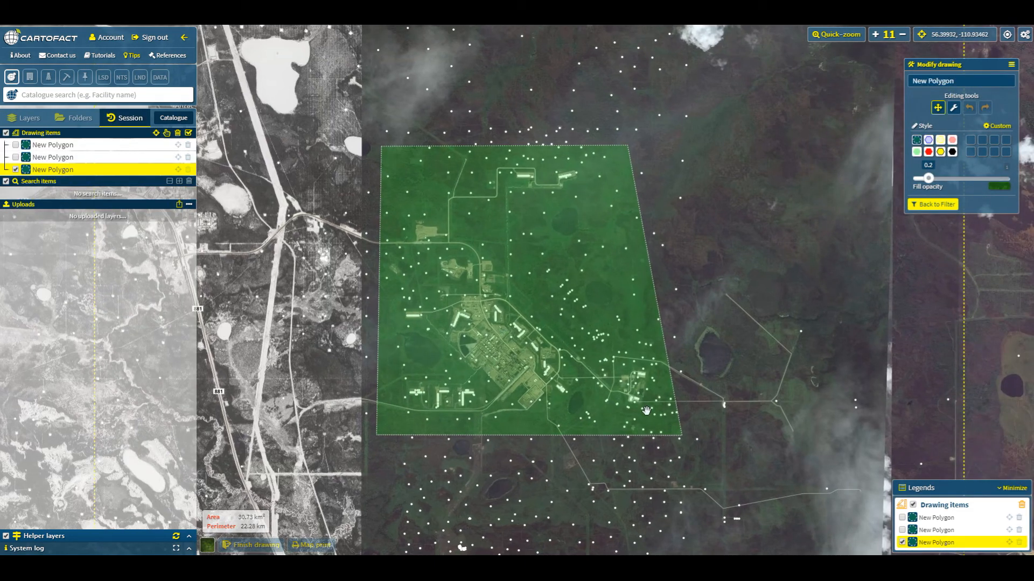
Apply the newly drawn polygon as the area filter's geometry and hide the polygon on the map
click(939, 205)
click(932, 186)
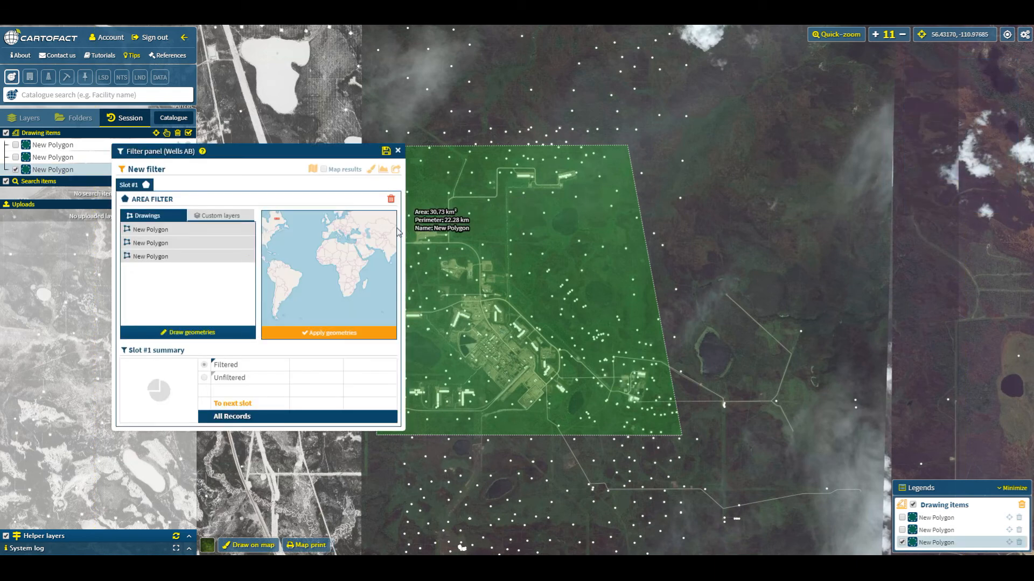
click(156, 256)
click(359, 334)
drag(331, 164, 274, 156)
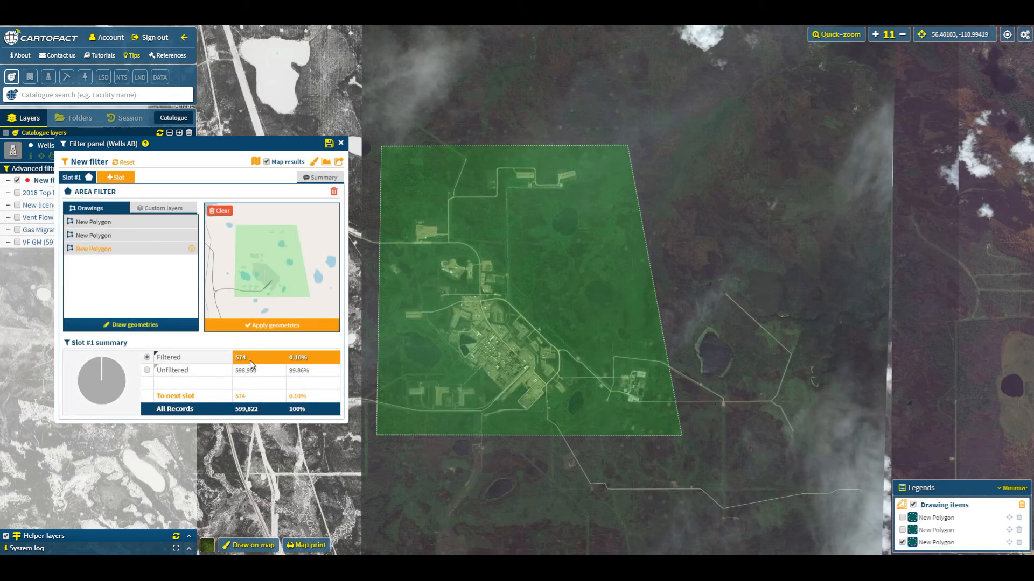
click(903, 543)
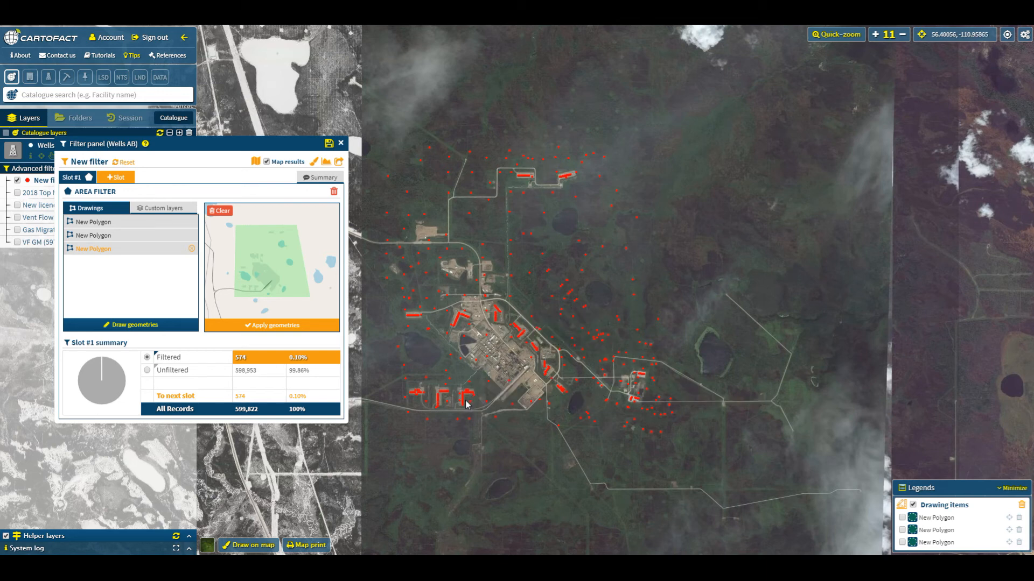
Add a second filter slot and assign it the Type filter, found by searching for "type"
mouse_move(472, 398)
click(125, 178)
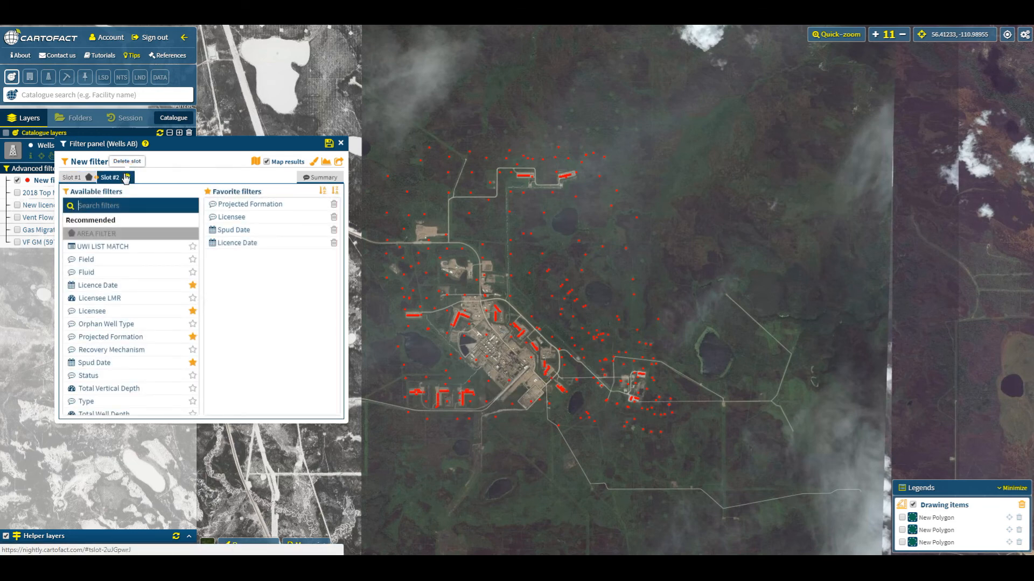
click(122, 205)
text(t)
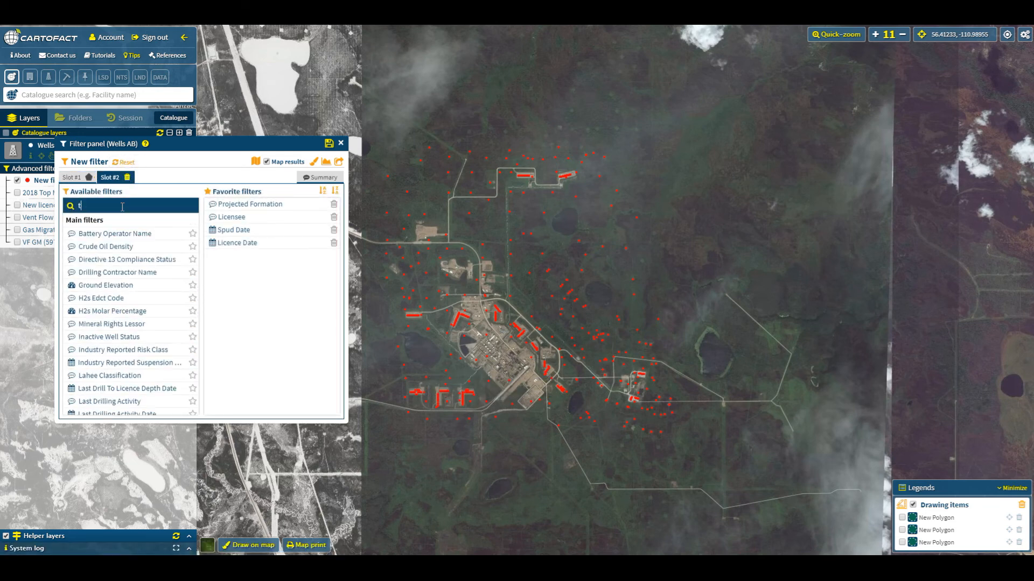
text(ype)
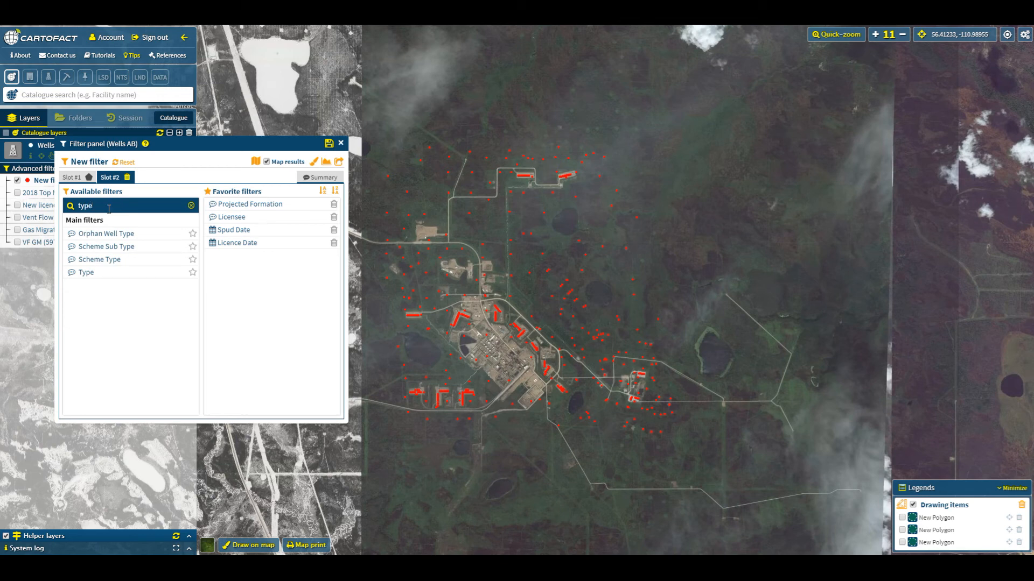
click(86, 272)
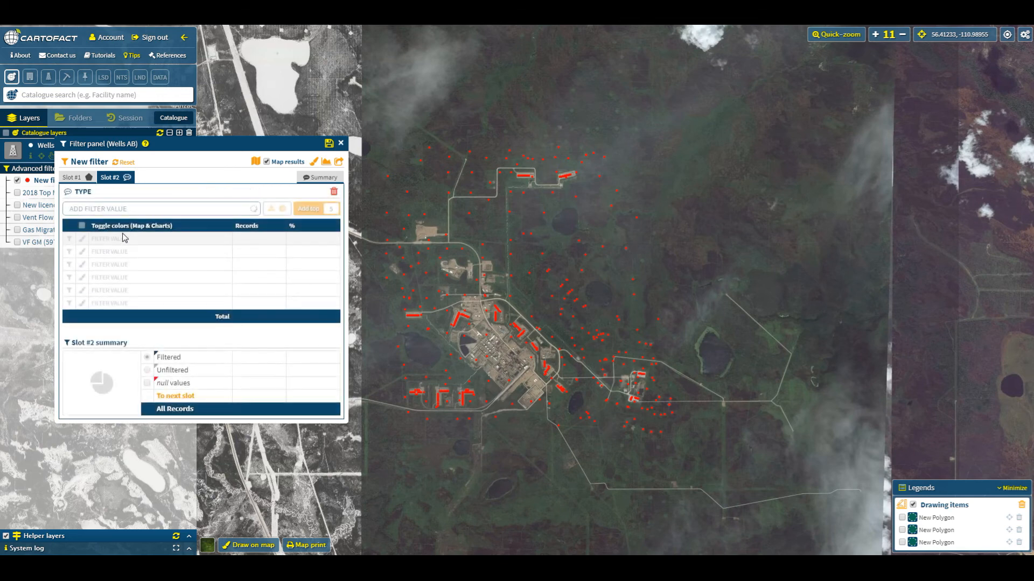
Limit the Type filter to STEAM ASSIS GRAVITY DRAIN wells and process the slot
click(164, 210)
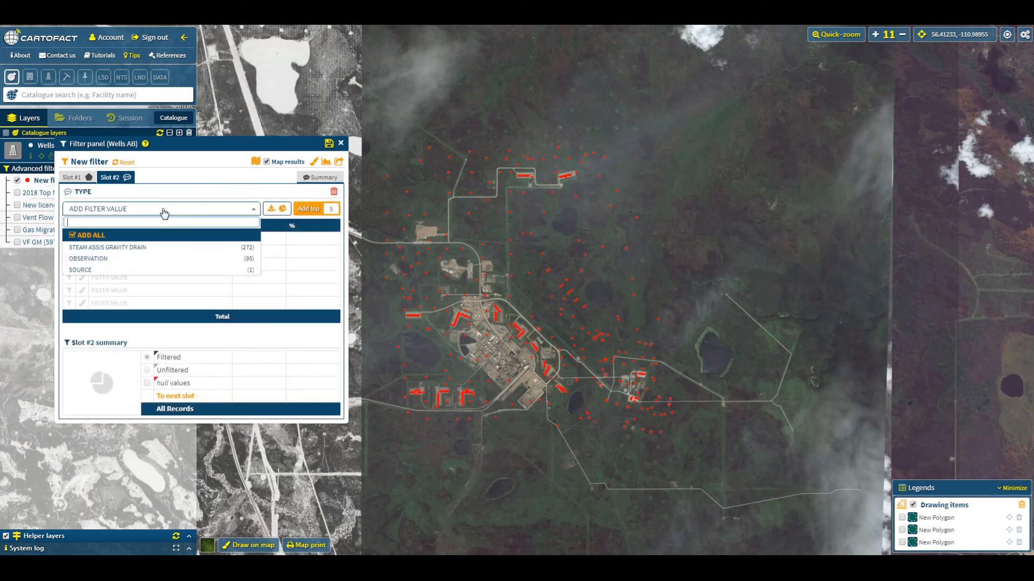
click(154, 247)
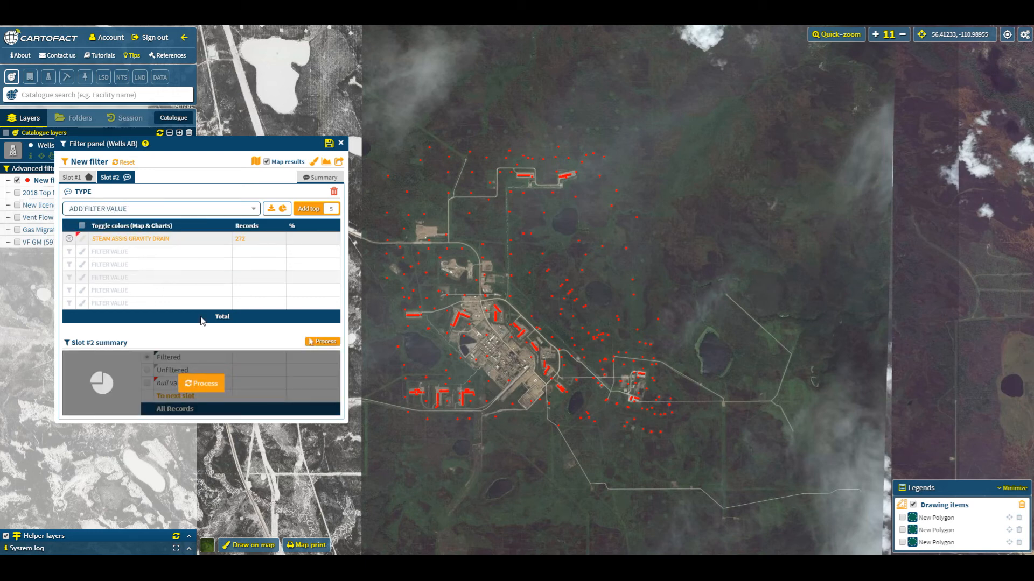
click(198, 384)
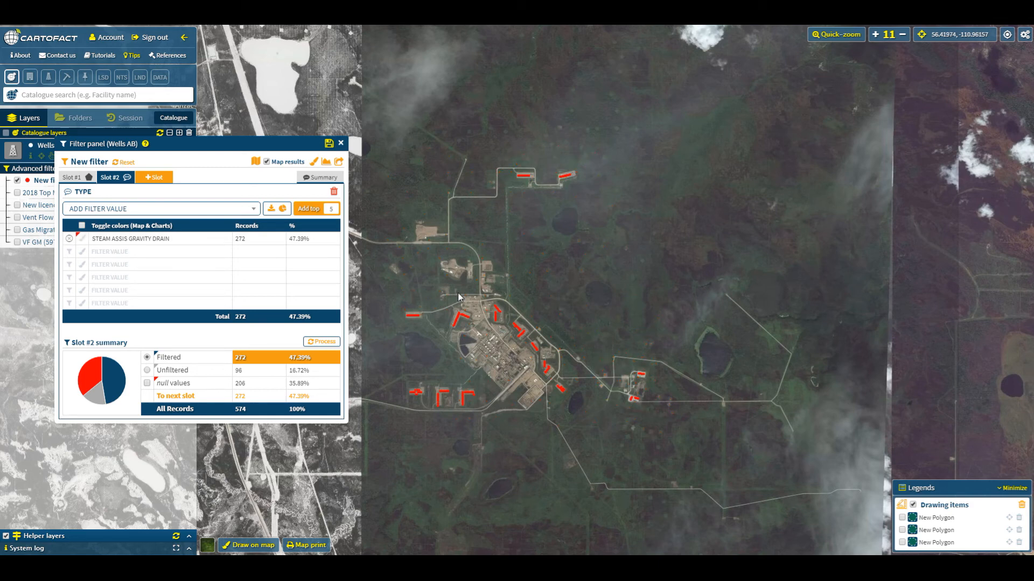
drag(457, 293, 471, 305)
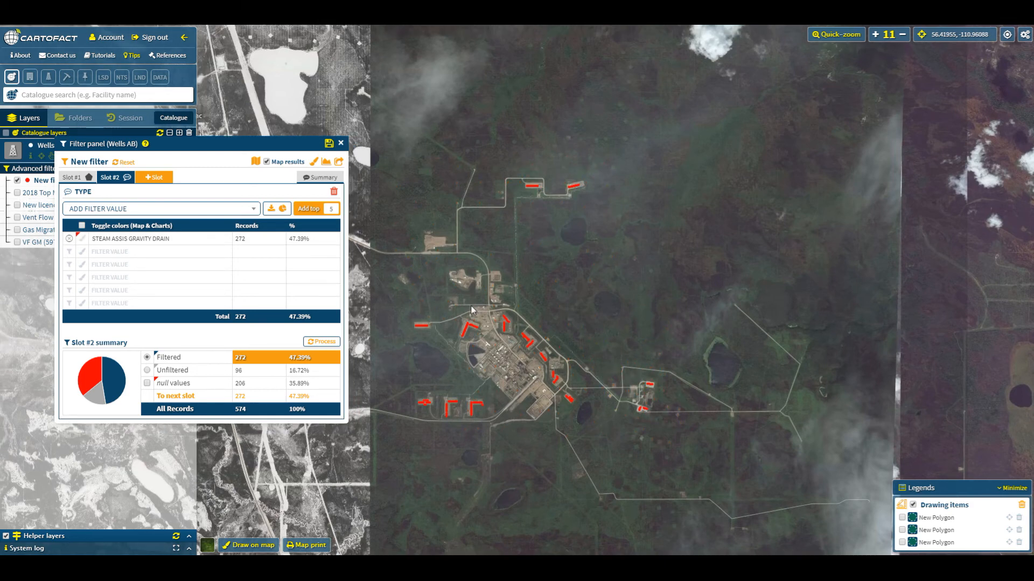
Open the production charts for the filtered wells and view the crude oil chart
click(326, 163)
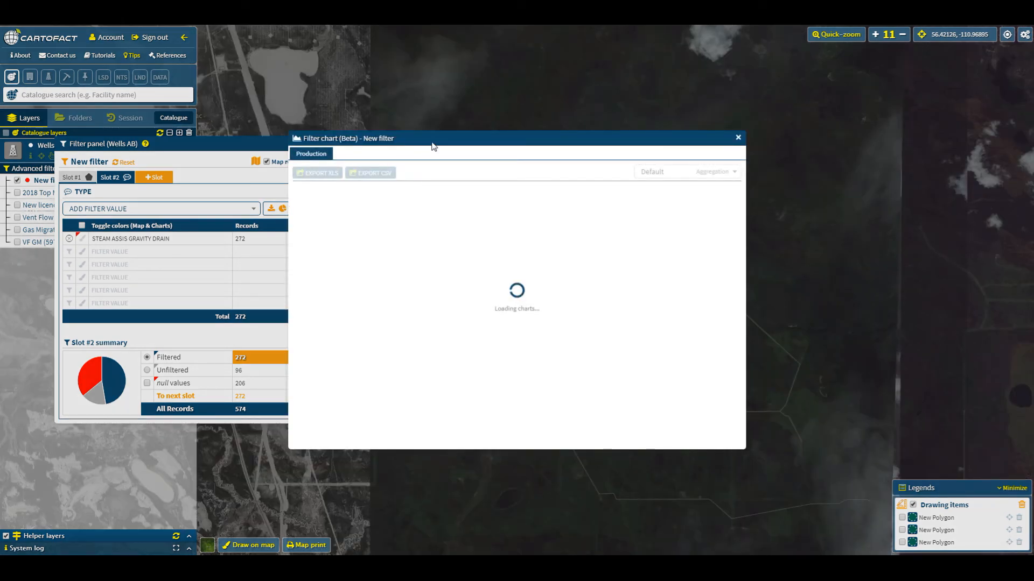
drag(439, 136, 443, 178)
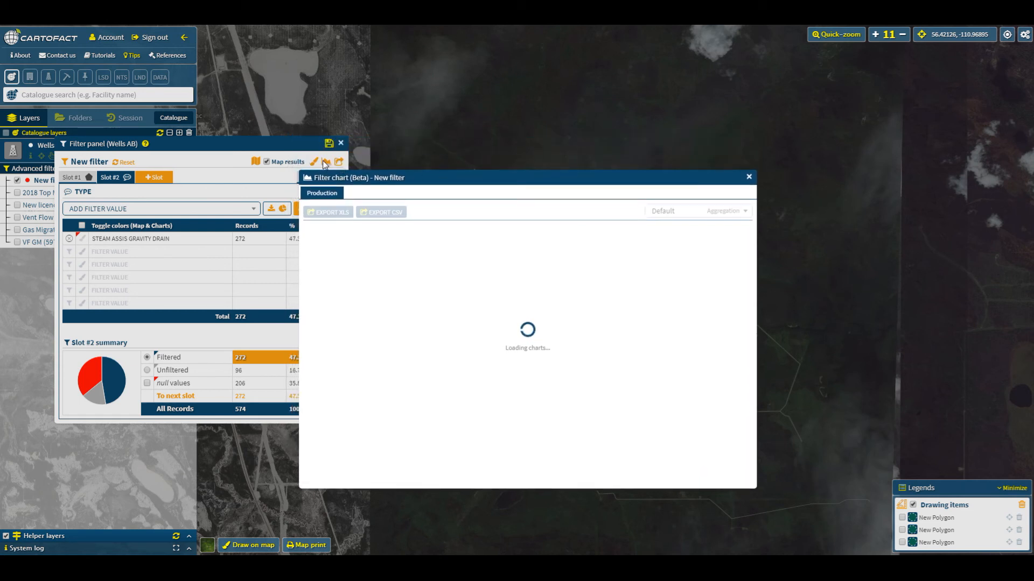
drag(365, 184, 452, 178)
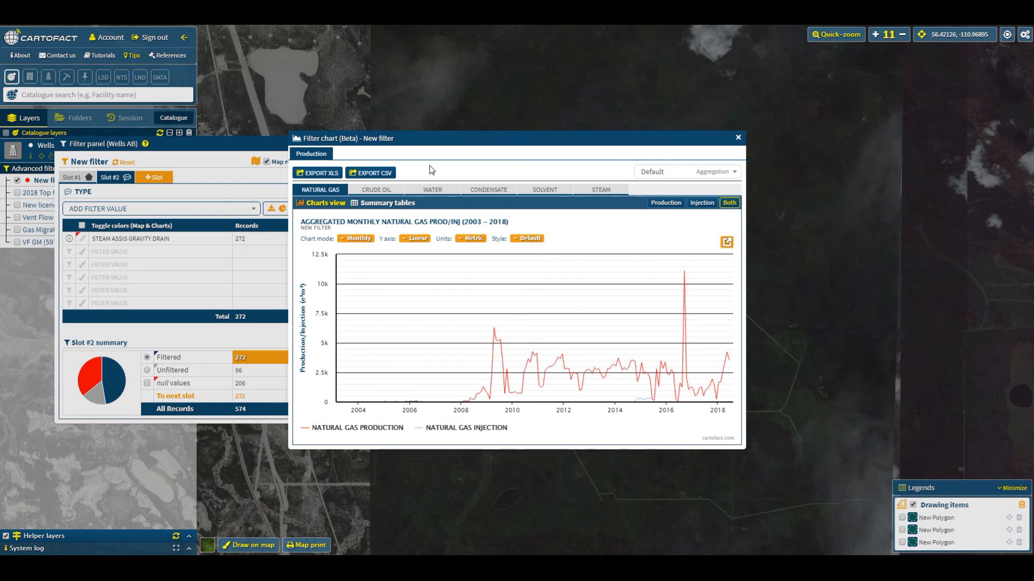
click(385, 189)
drag(500, 143, 260, 87)
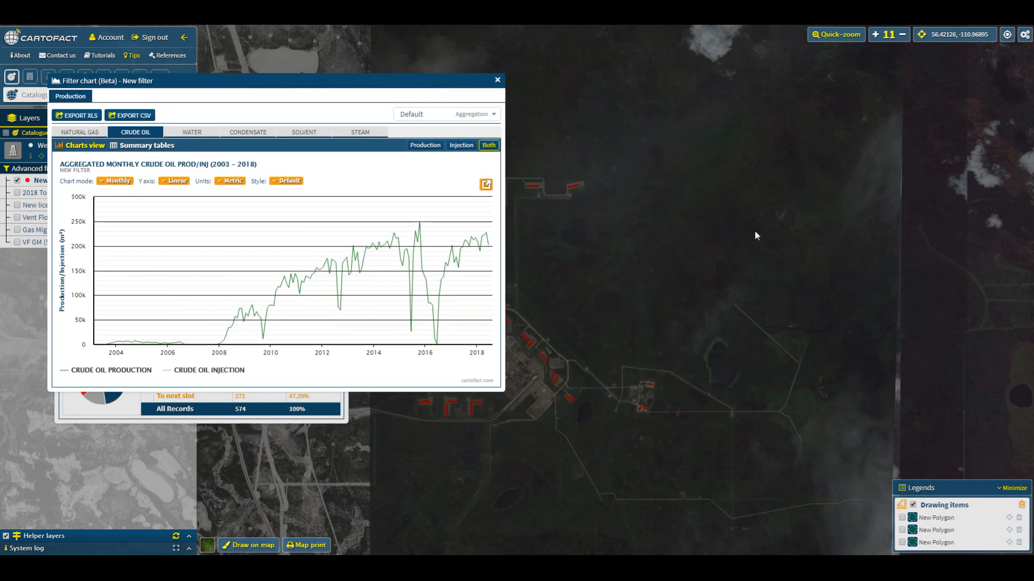
click(814, 238)
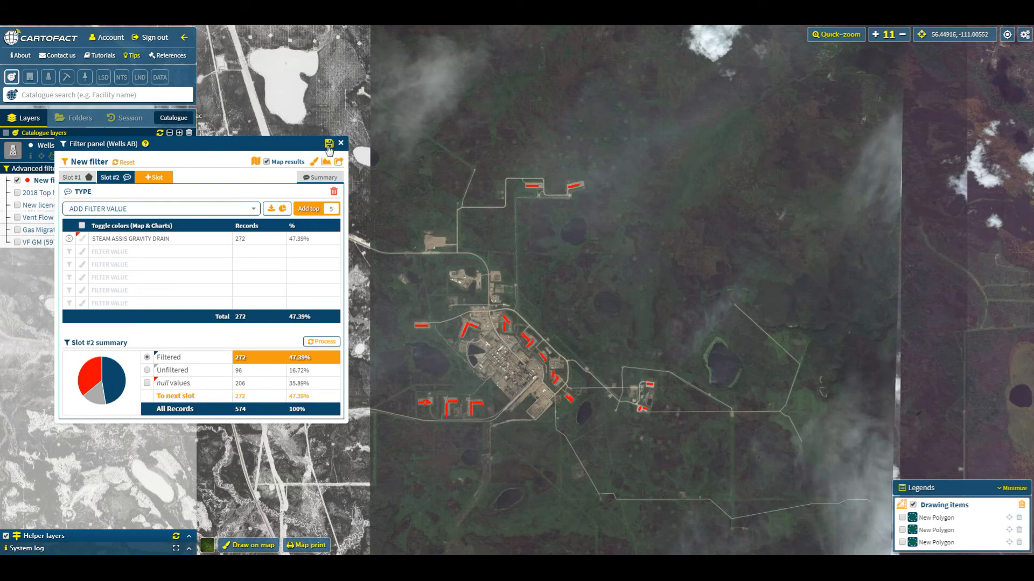
Reopen the filter's crude oil chart and set its mode to Cumulative and its units to Barrels
drag(516, 204, 841, 222)
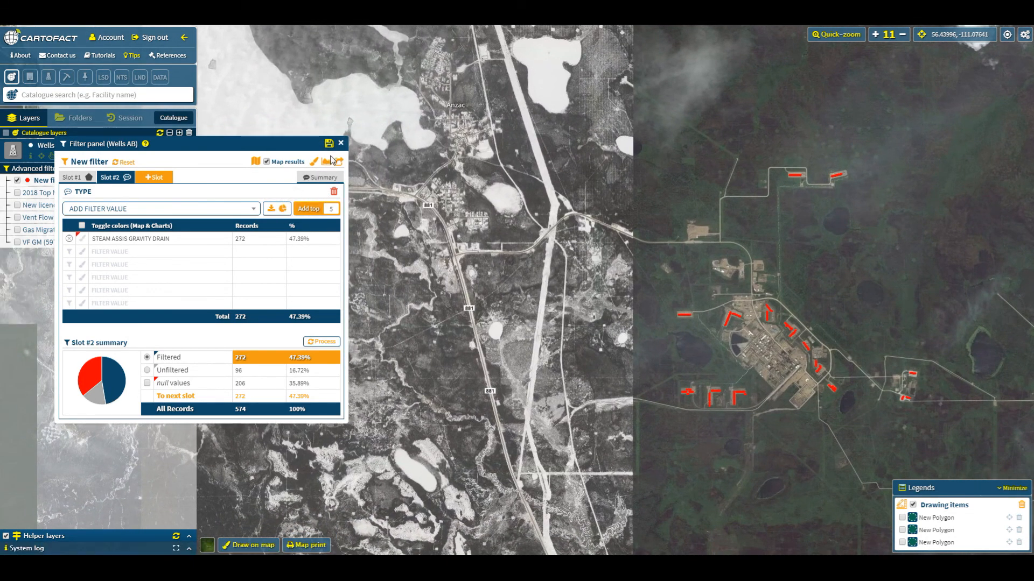
click(326, 164)
drag(484, 146, 295, 142)
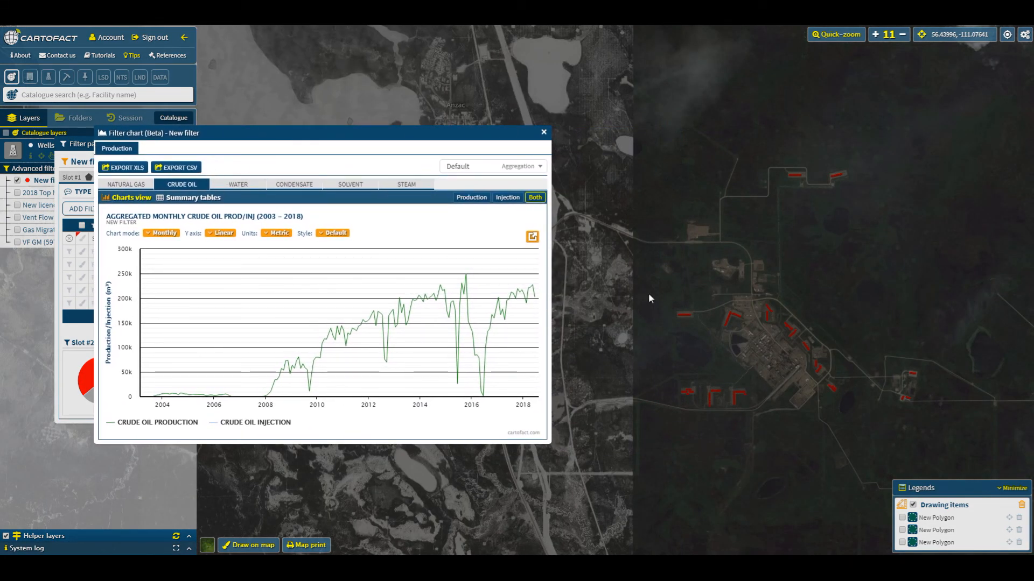
click(164, 234)
click(161, 258)
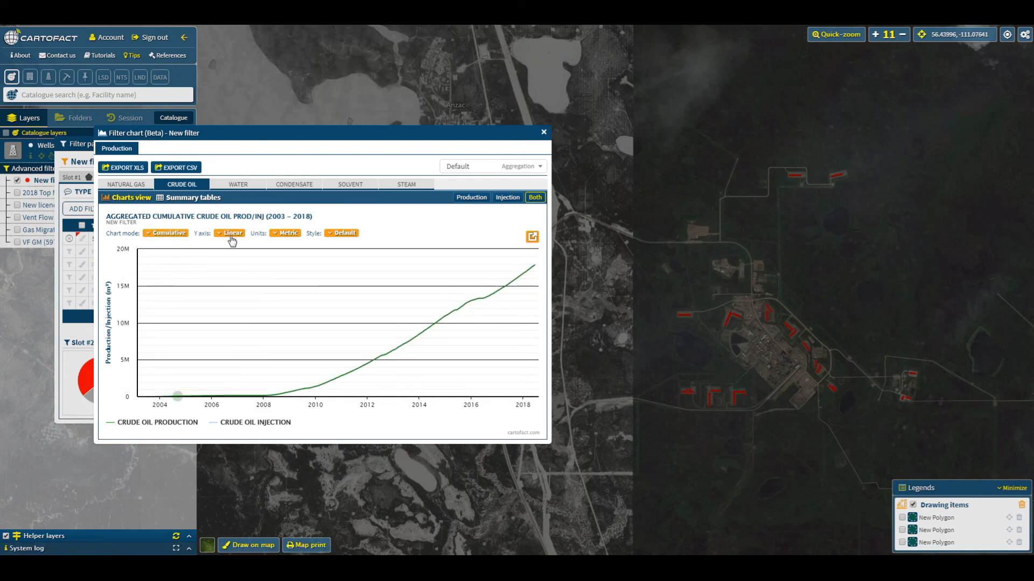
click(284, 233)
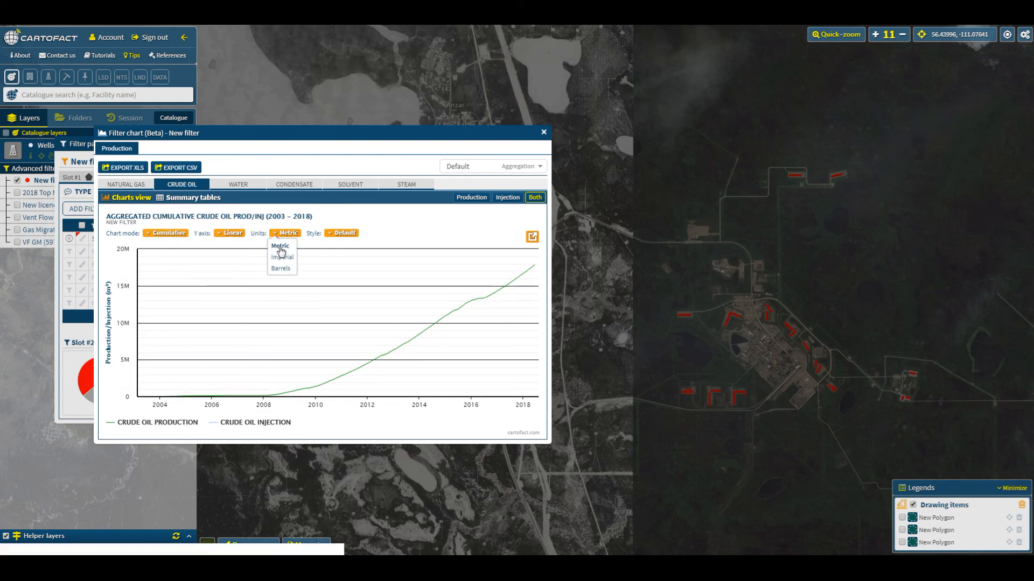
click(280, 269)
mouse_move(535, 268)
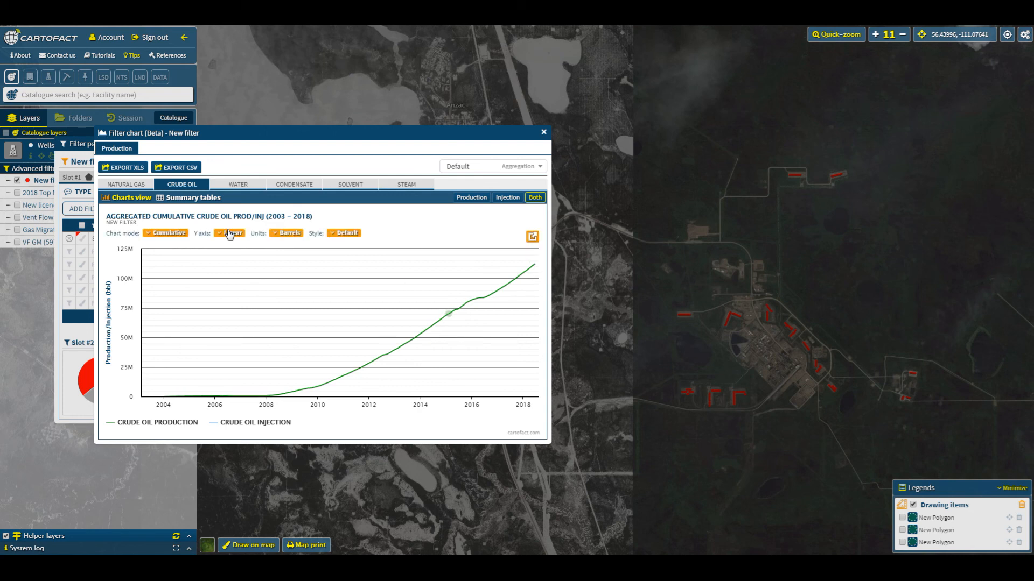
Switch the crude oil chart to Monthly mode with a Linear Y axis and examine the production curve
click(181, 234)
click(171, 249)
click(226, 233)
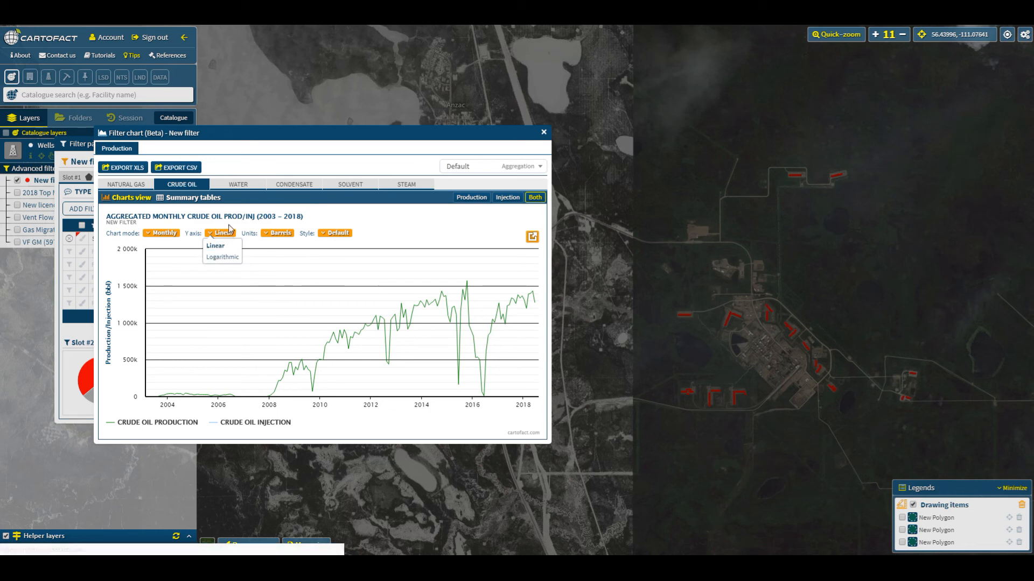
click(228, 247)
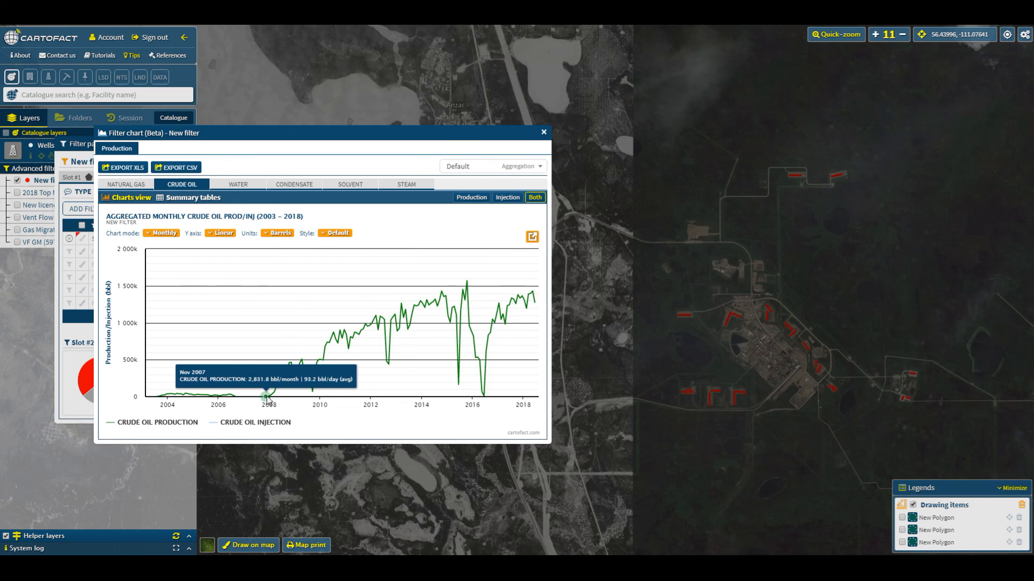
Return the chart to Cumulative mode, read the June 2018 crude oil production total, and close the chart window
click(176, 232)
click(161, 243)
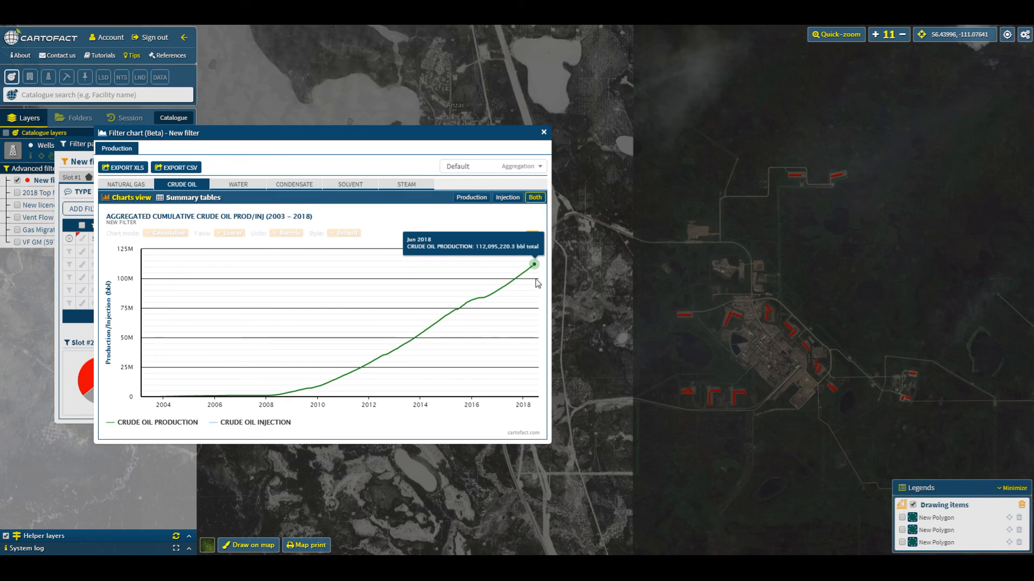
click(544, 132)
drag(794, 362, 640, 339)
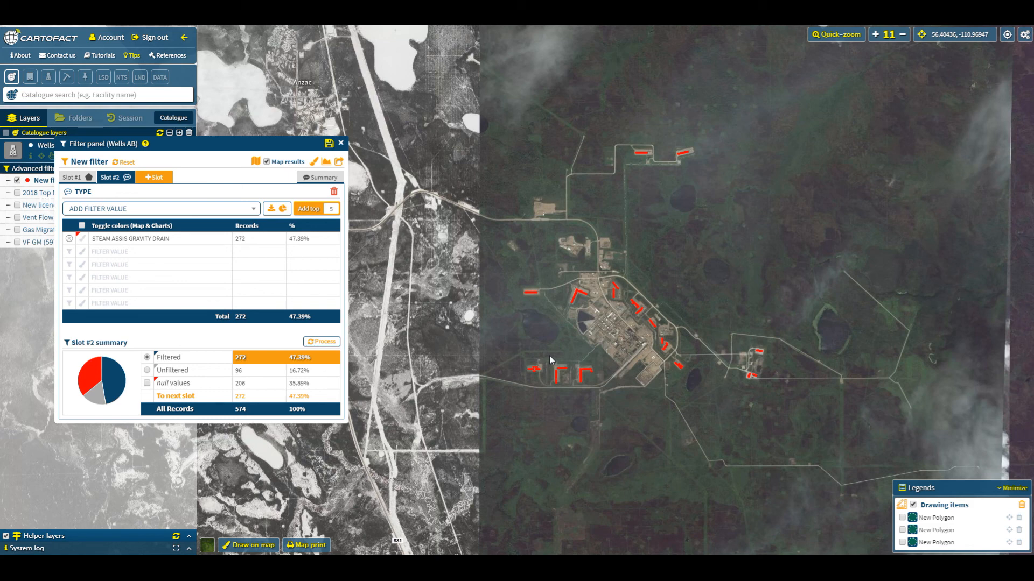
Add a third filter slot based on Spud Date and switch it to Interval Analysis
click(153, 179)
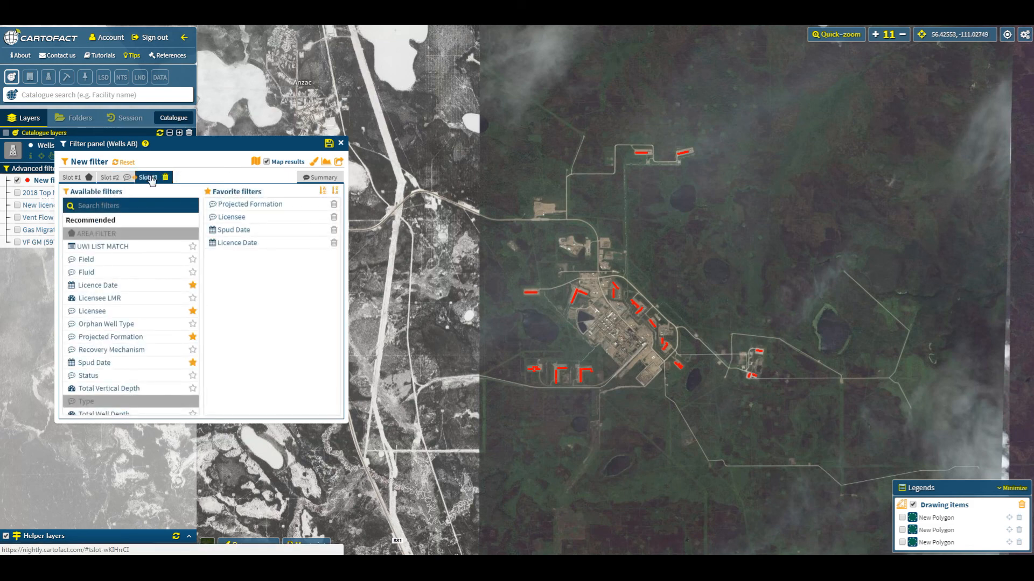
click(241, 230)
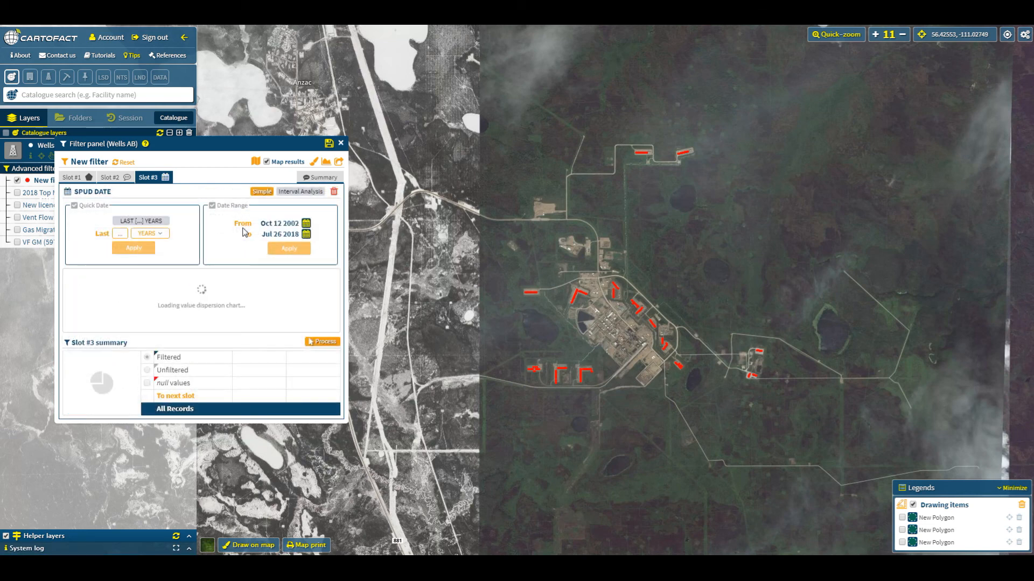
click(295, 193)
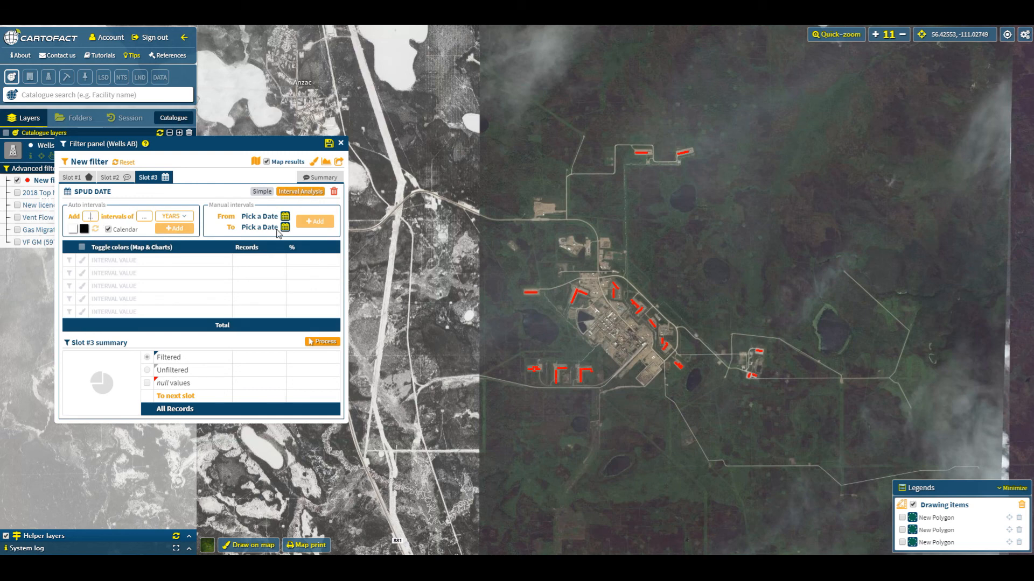
Generate 15 automatic calendar intervals of 1 year each for the spud date, coloured from white to black
click(146, 220)
text(1)
click(168, 229)
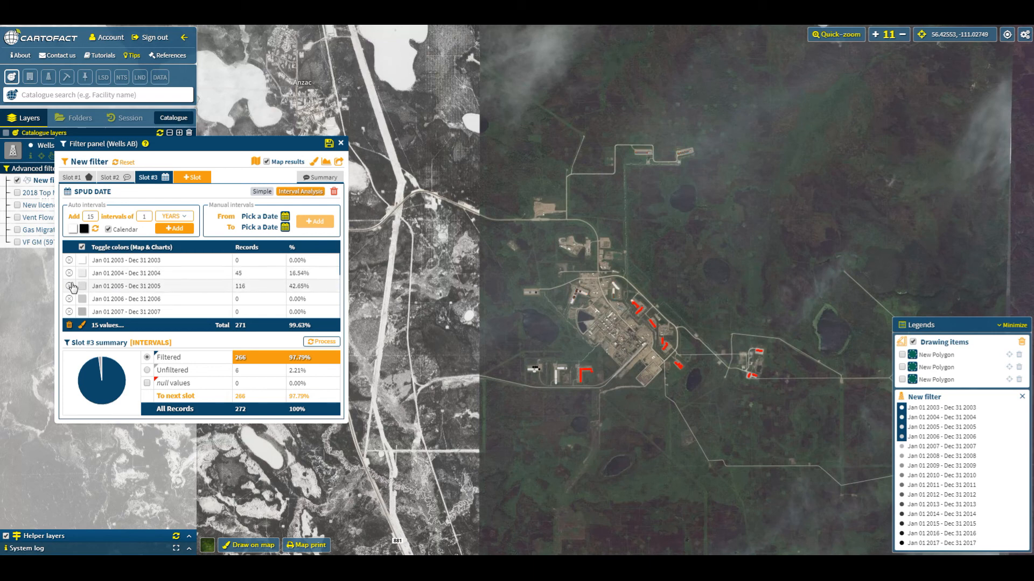
Examine the spud date intervals and compare the shaded wells on the pads around the Long Lake facility
mouse_move(340, 268)
mouse_down()
mouse_move(343, 309)
mouse_move(340, 261)
mouse_up()
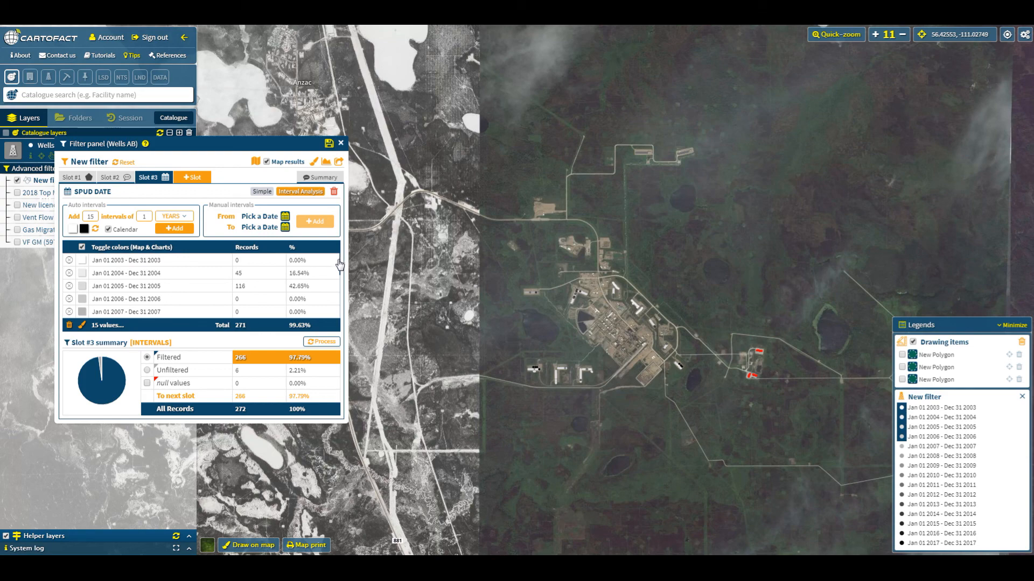
scroll(613, 366, up, 1)
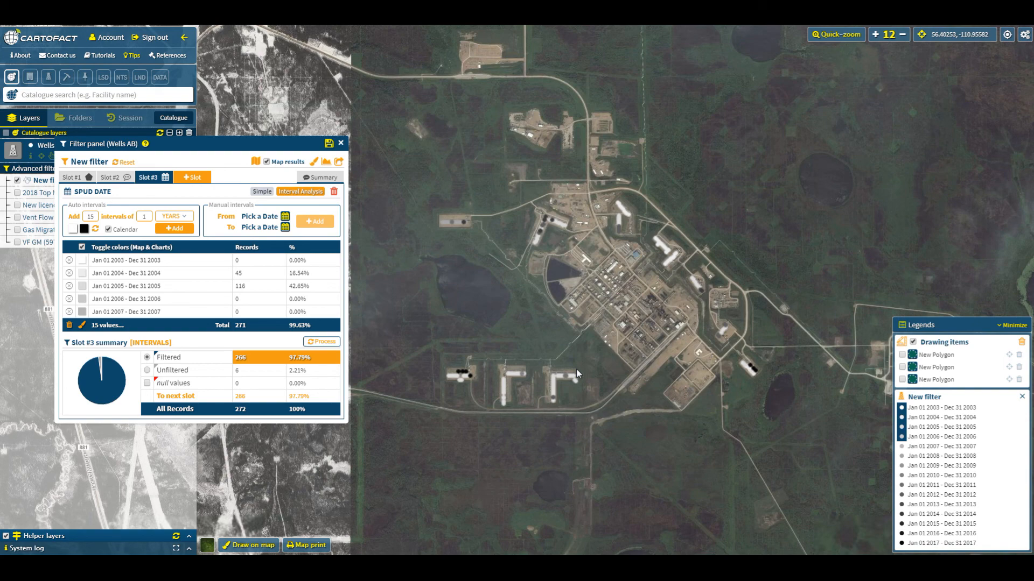
scroll(577, 373, up, 1)
drag(566, 301, 644, 346)
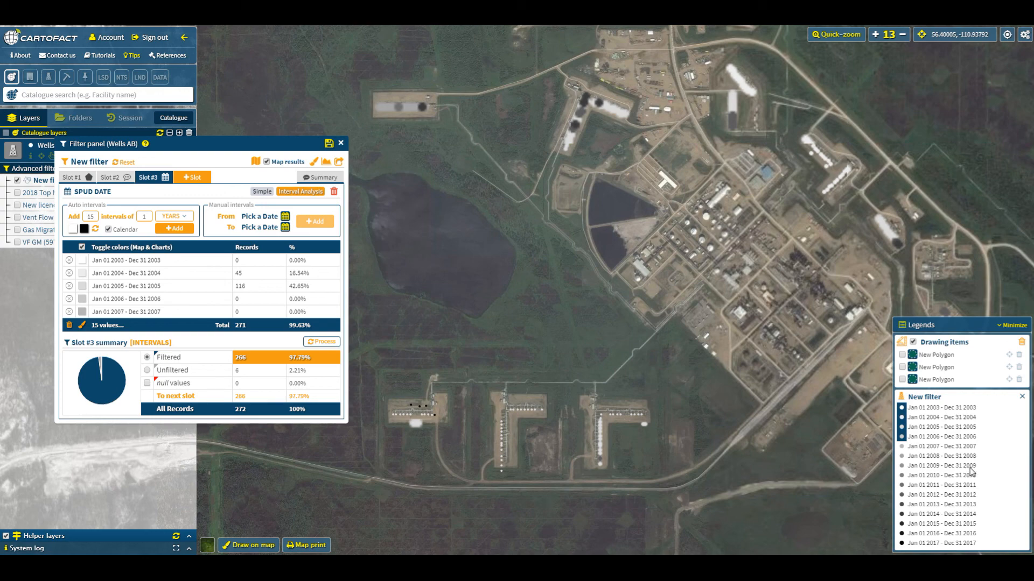
drag(808, 221, 680, 380)
drag(671, 472, 755, 260)
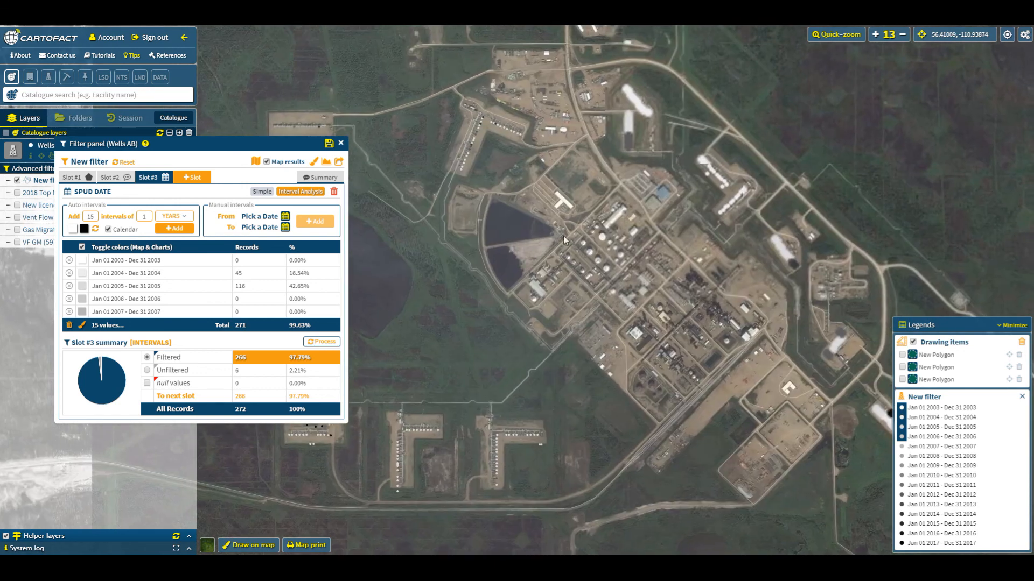
Set the point size of all spud date intervals to 9 and move the filter panel clear of the advanced filters list
click(82, 325)
drag(104, 341, 108, 340)
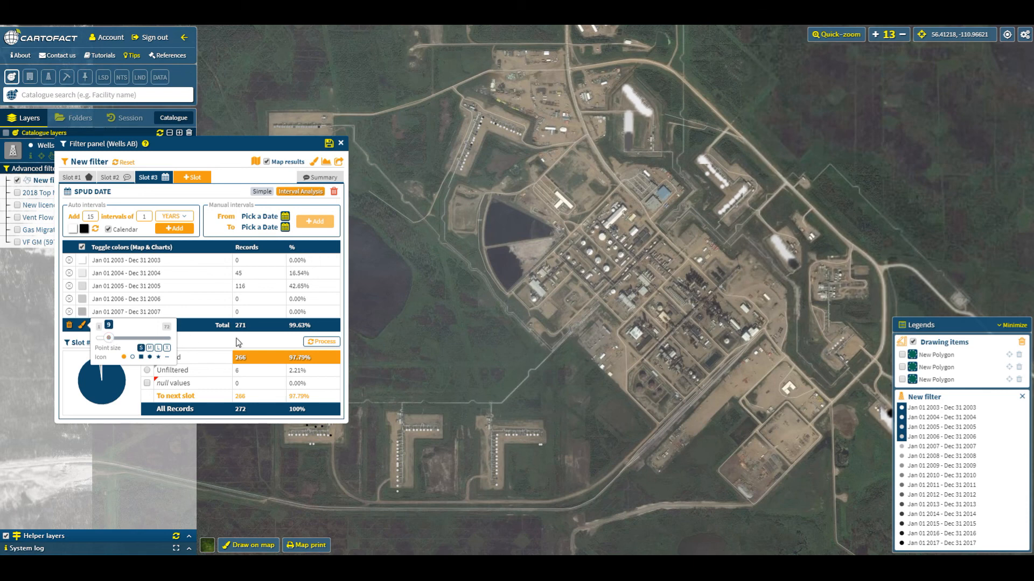
drag(260, 147, 229, 236)
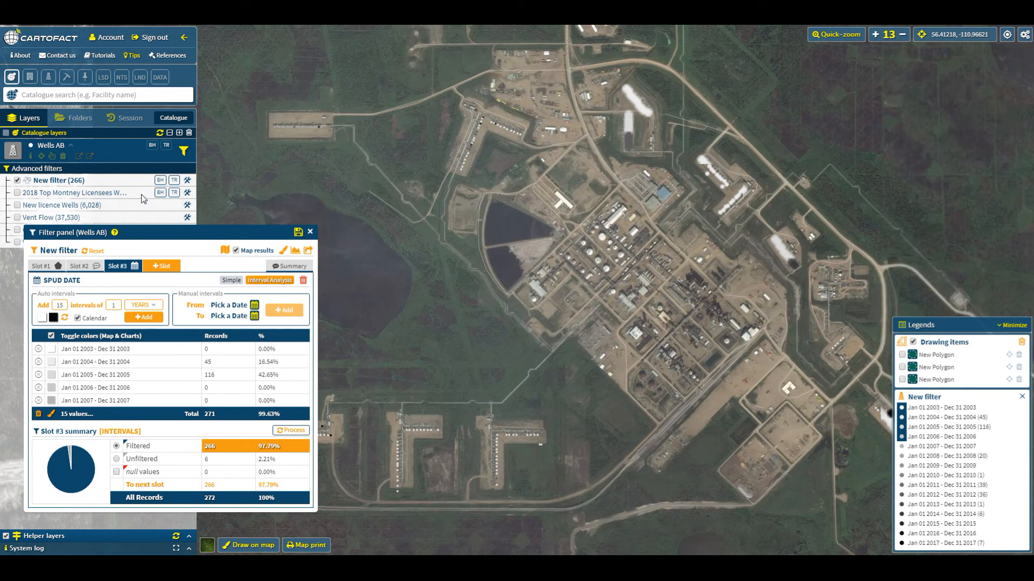
drag(630, 280, 651, 297)
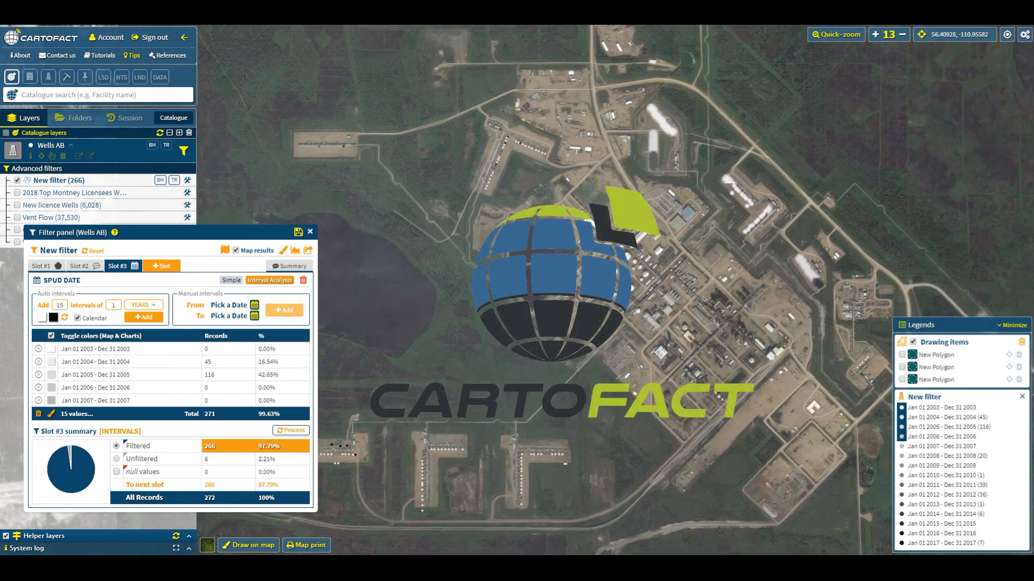